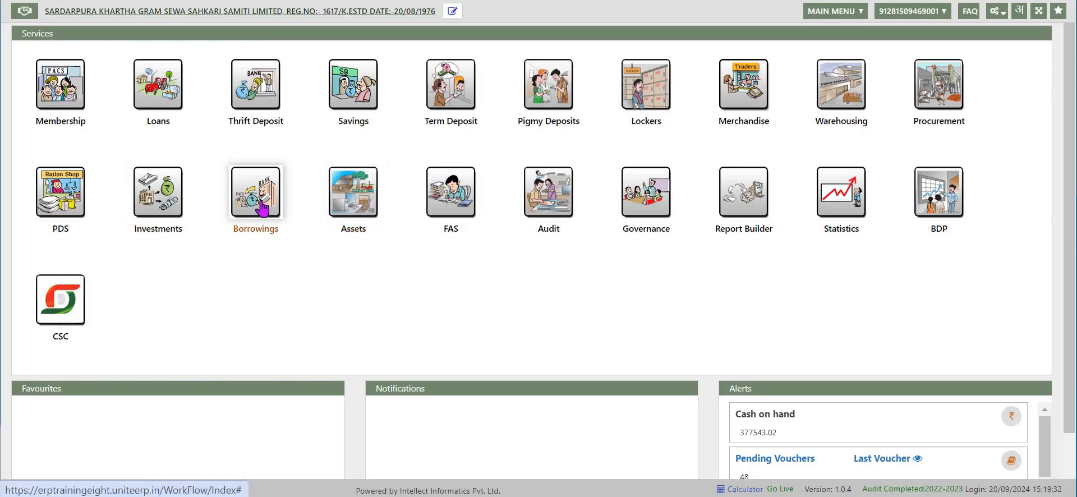
- Open the Borrowings Product definition form and examine the Loan Type and Ledger Description options
left_click(998, 11)
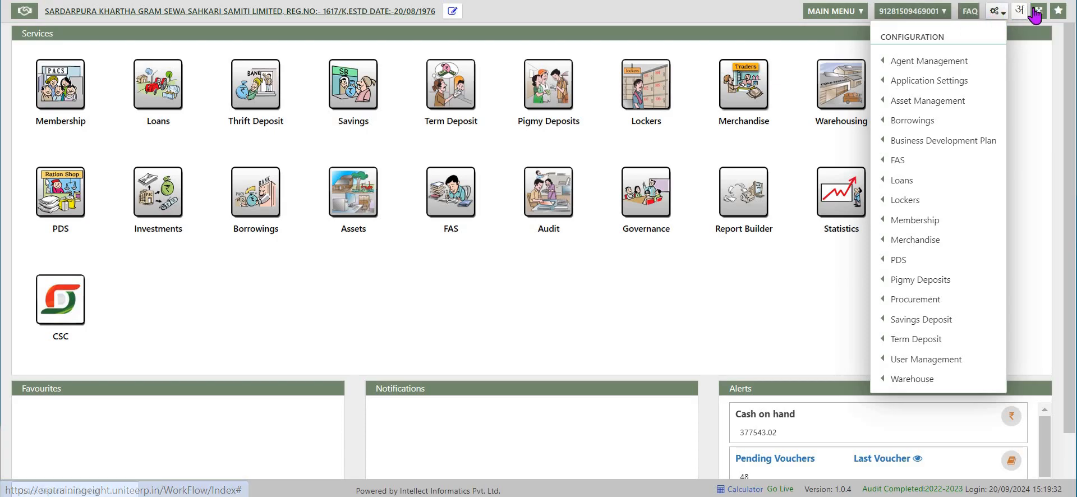
mouse_move(905, 122)
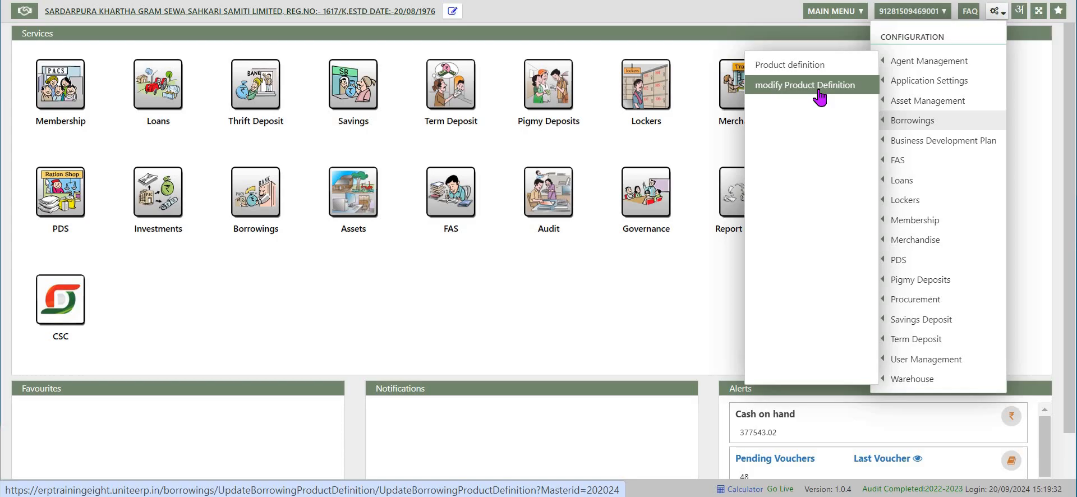
left_click(802, 66)
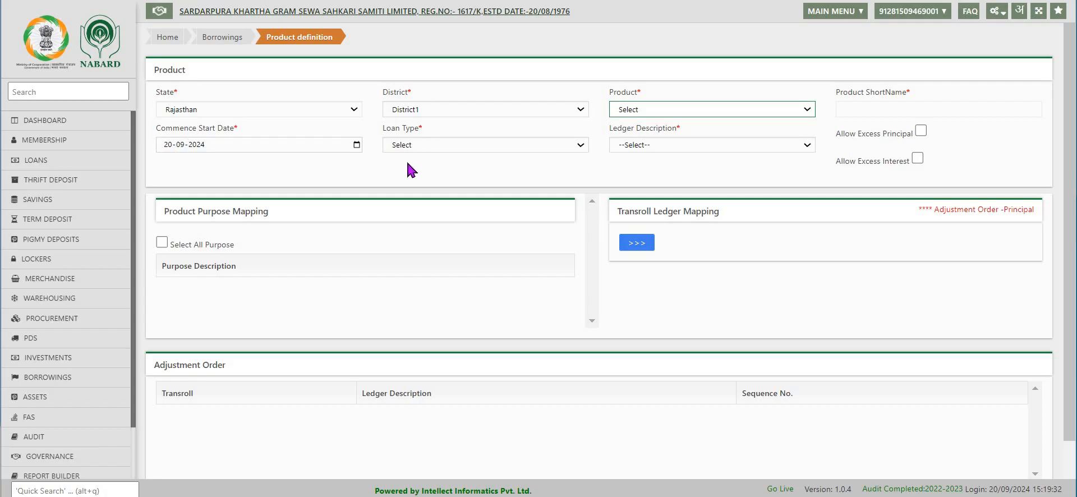
left_click(581, 145)
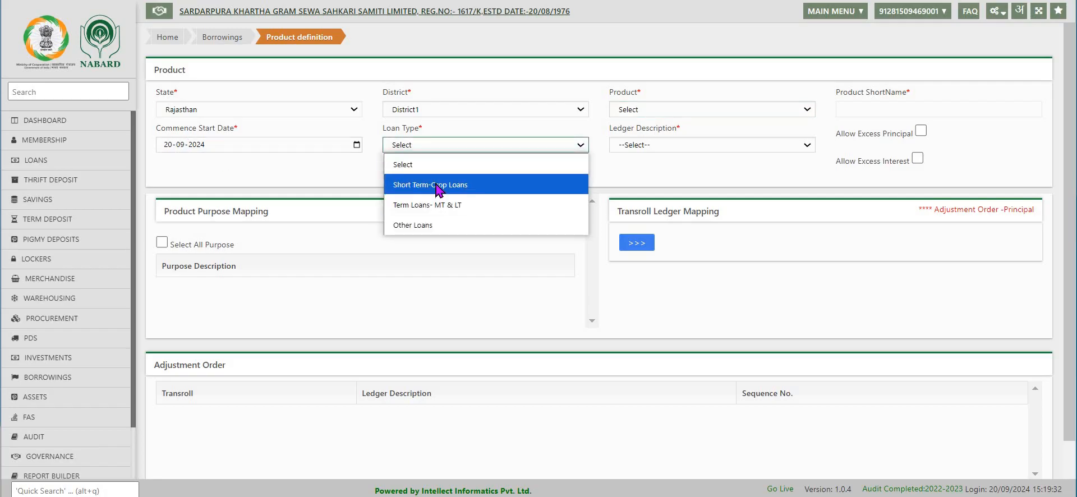
left_click(807, 146)
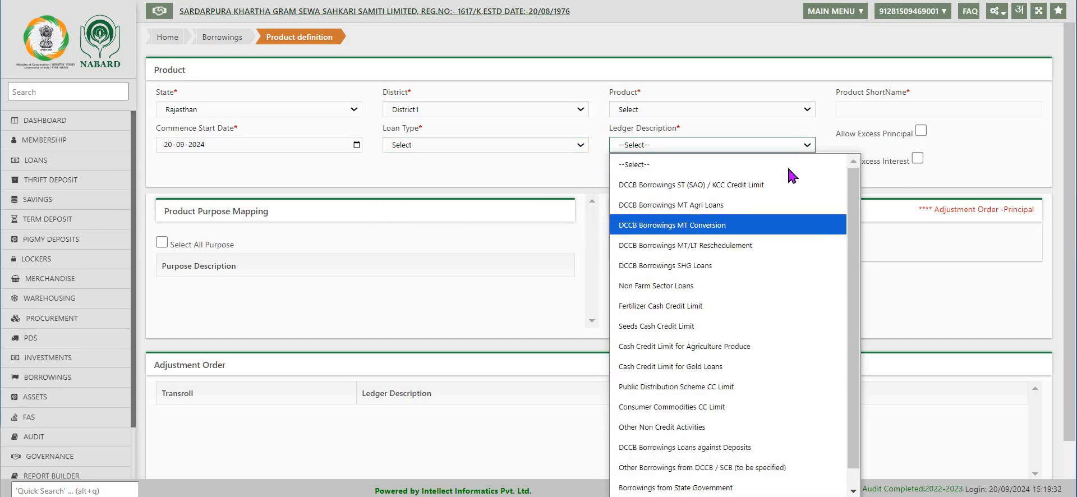
left_click(979, 140)
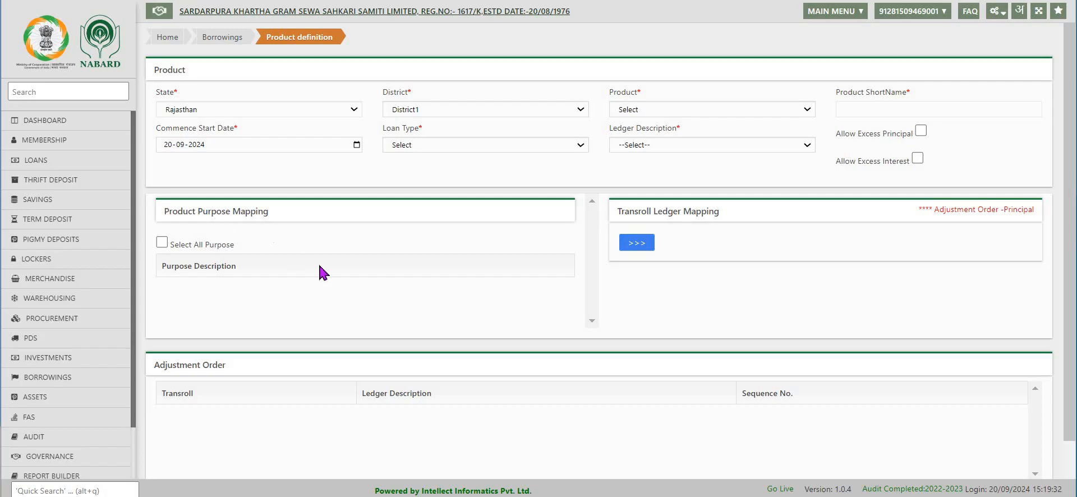
- Try to add a transroll ledger mapping and select all purposes on the unfilled product definition
left_click(632, 246)
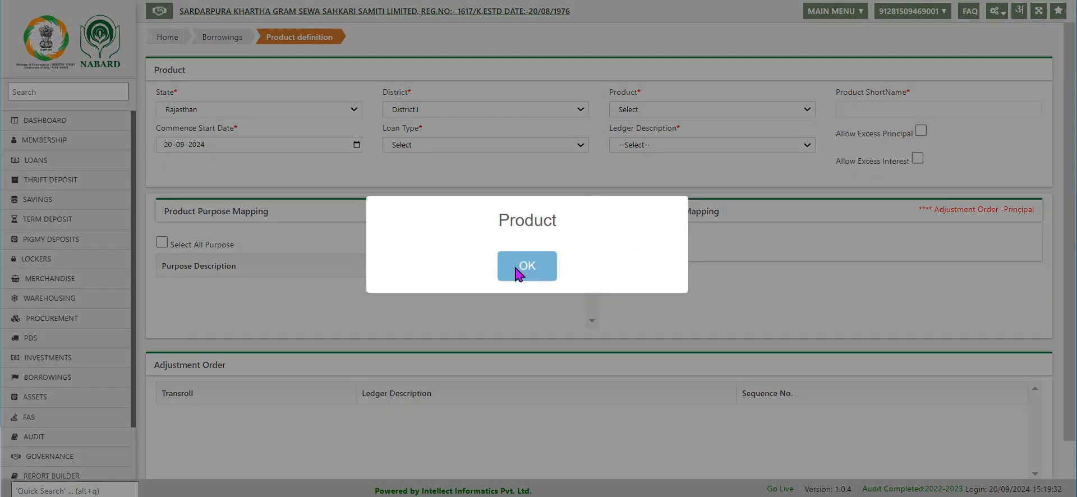
left_click(522, 267)
left_click(161, 242)
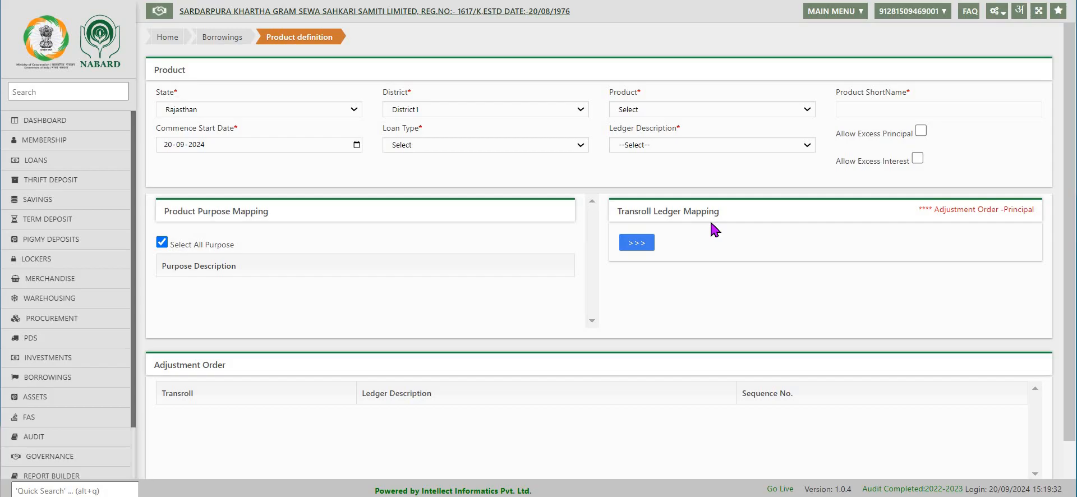
left_click(632, 249)
scroll(524, 350, "down", 1)
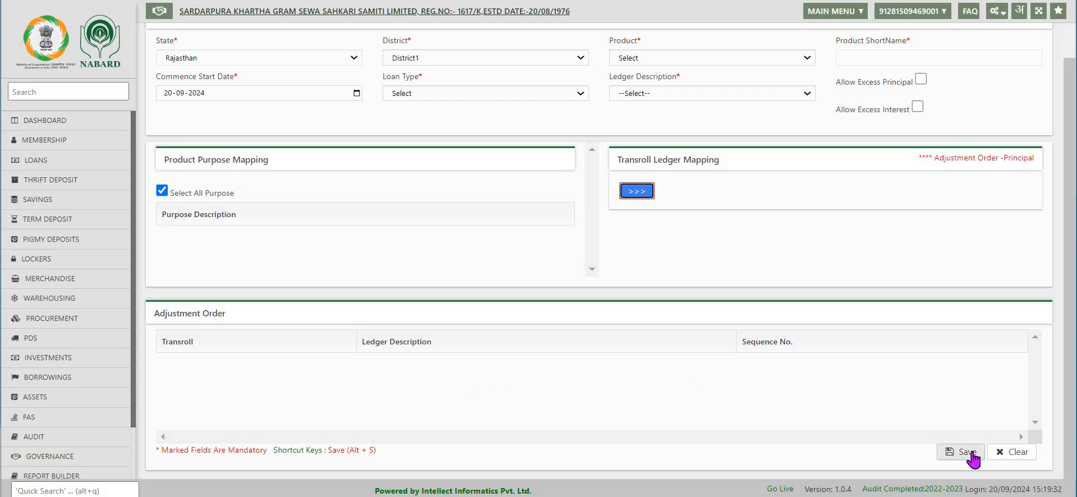
- Open the modify Product Definition form for Borrowings and review its fields
left_click(996, 10)
mouse_move(912, 120)
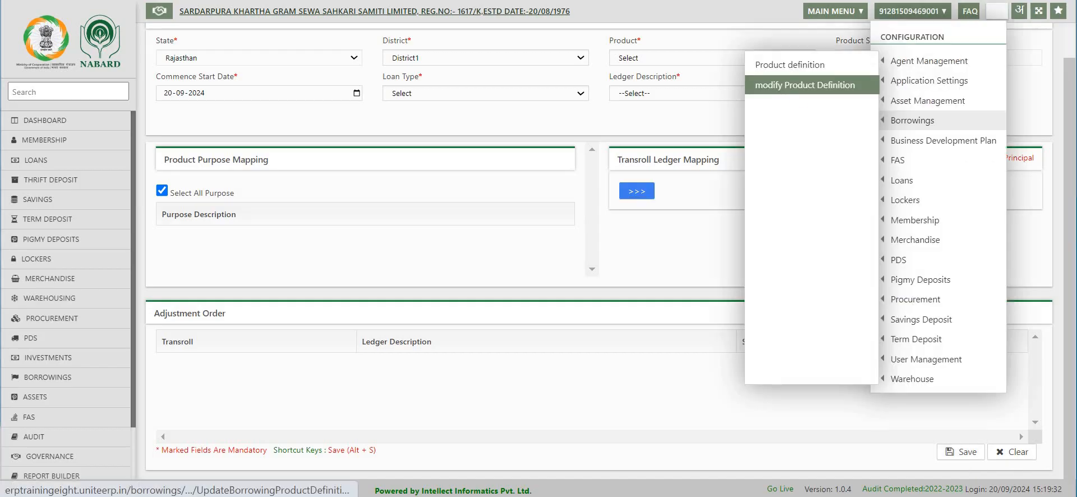
left_click(803, 89)
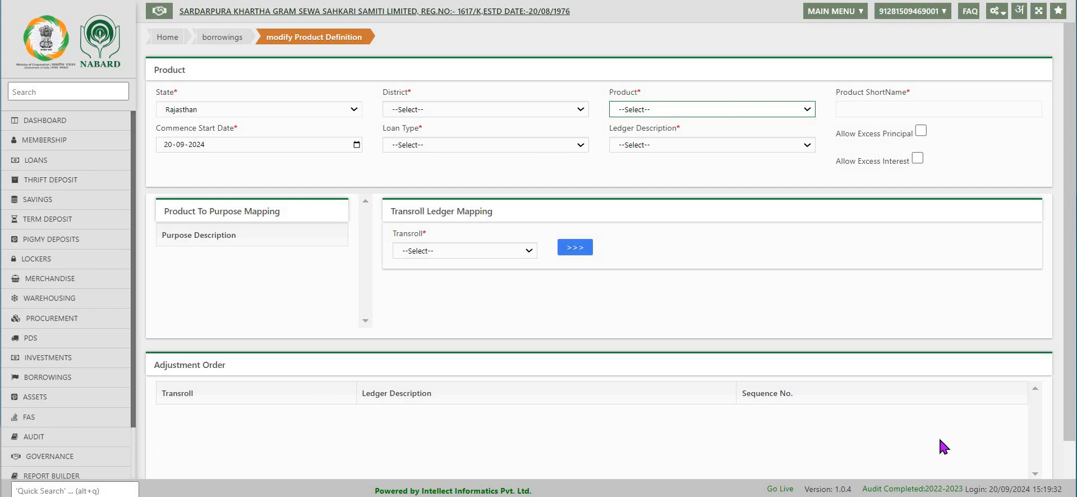
left_click_drag(1066, 426, 1068, 480)
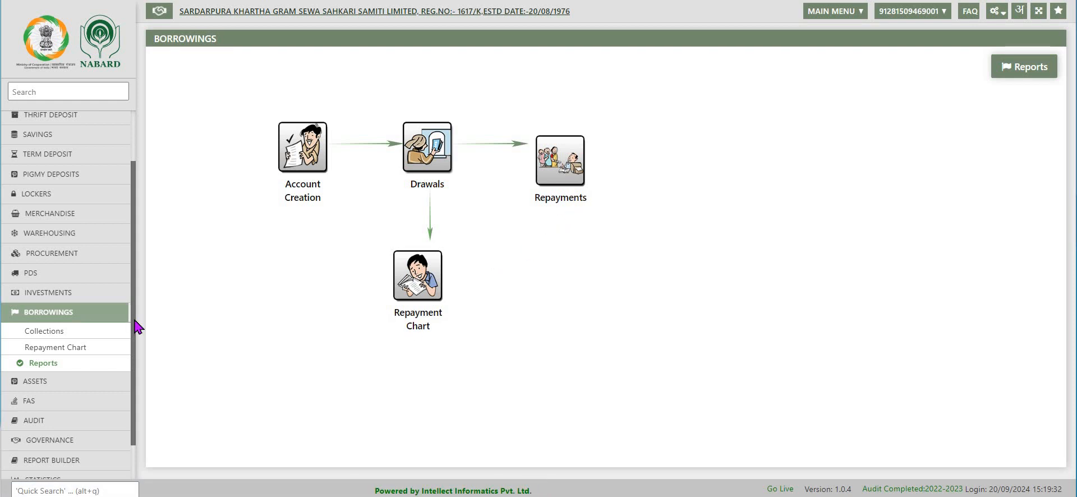
- Create and save a Borrowings Normal KCC account for Wheat: 500000 applied and sanctioned, Bullet Simple, ClosingTime, ROI 5.80, penal and IOA ROI 2, 12 months
left_click(298, 165)
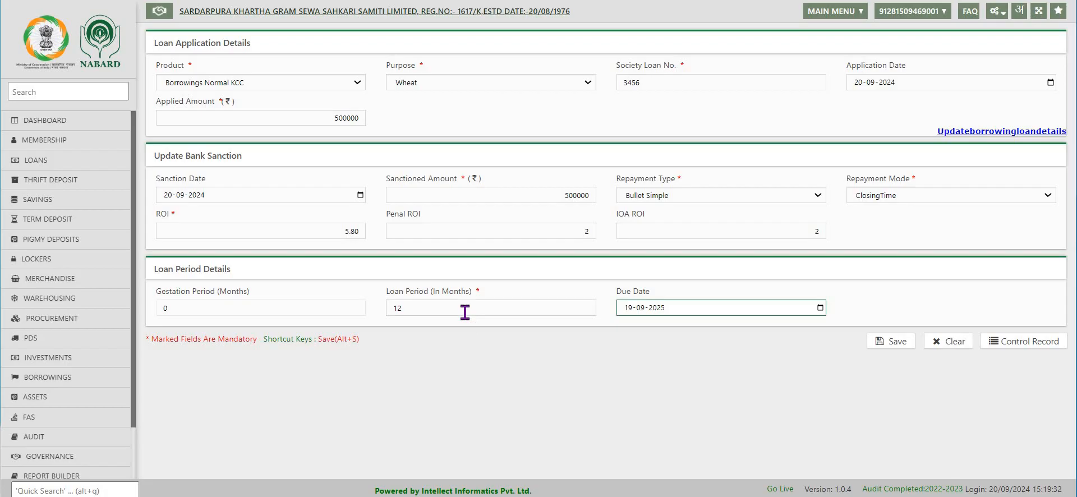
left_click(690, 309)
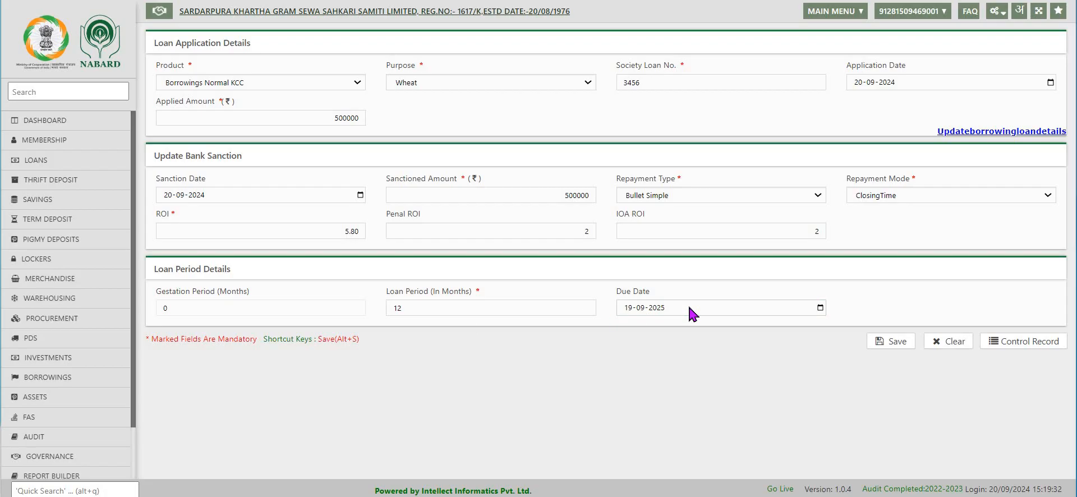
left_click(898, 343)
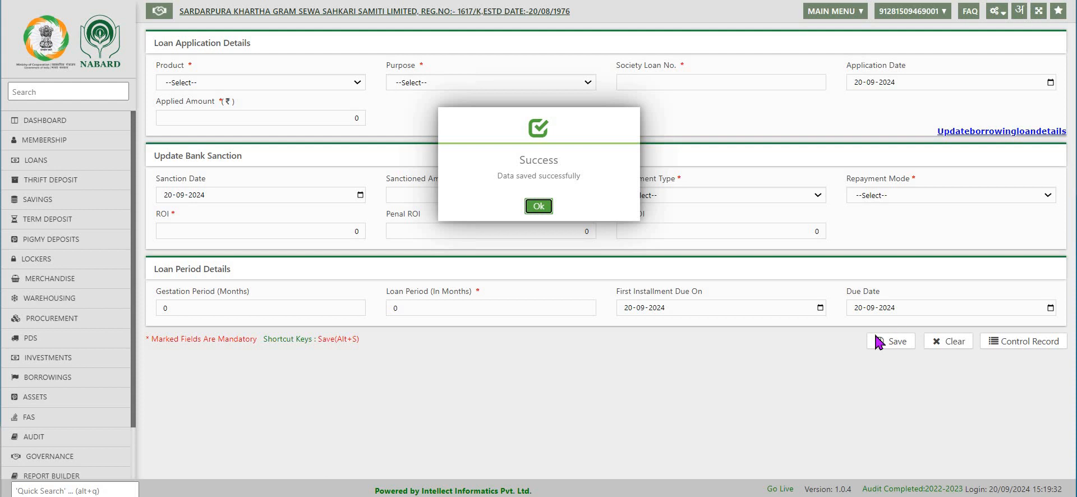
left_click(539, 206)
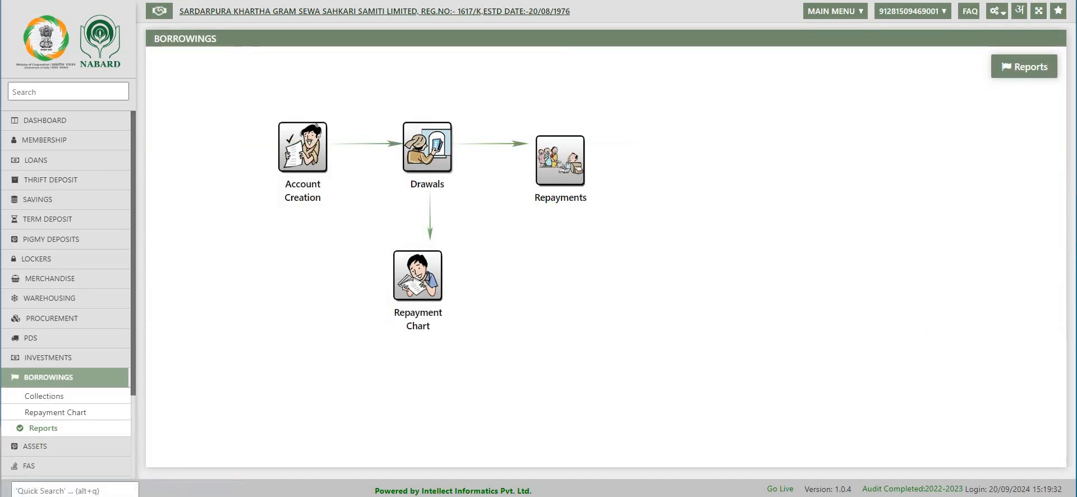
- Open the Borrowings drawal form, select the Borrowings Normal KCC product and load the loan sanctioned for 500000
left_click(444, 171)
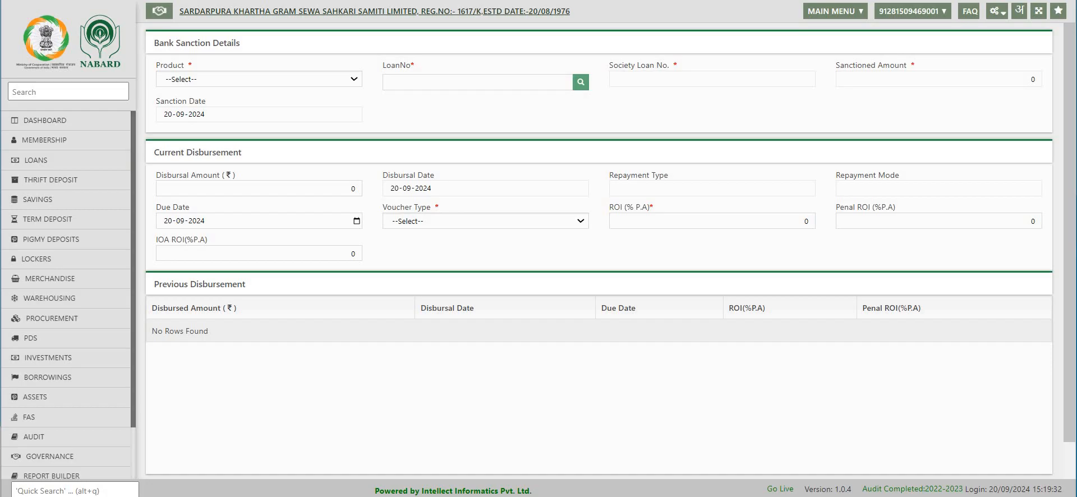
left_click(292, 80)
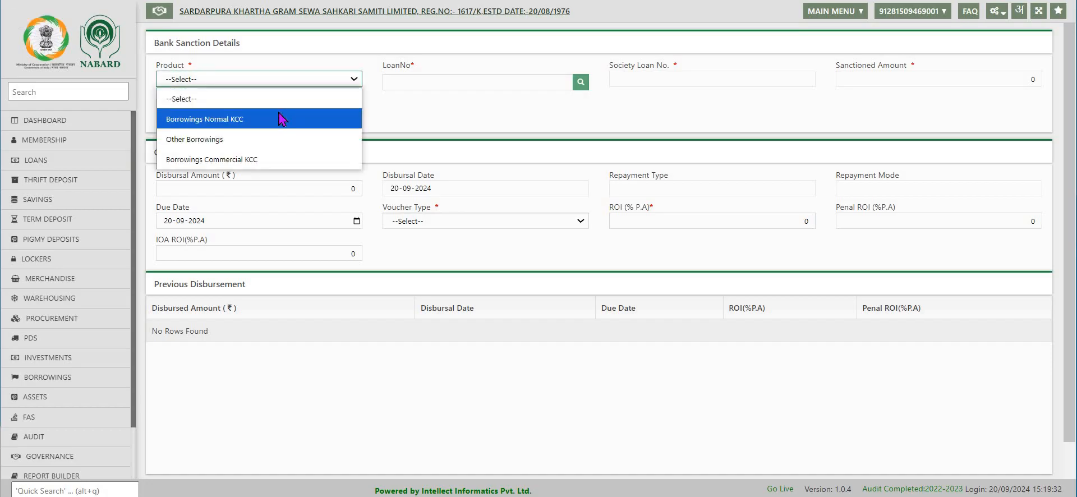
left_click(281, 119)
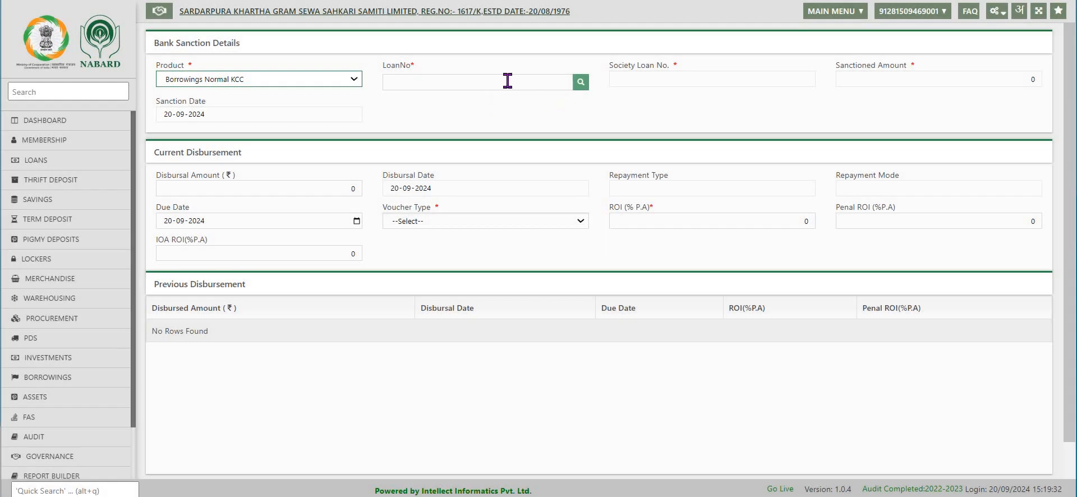
left_click(581, 83)
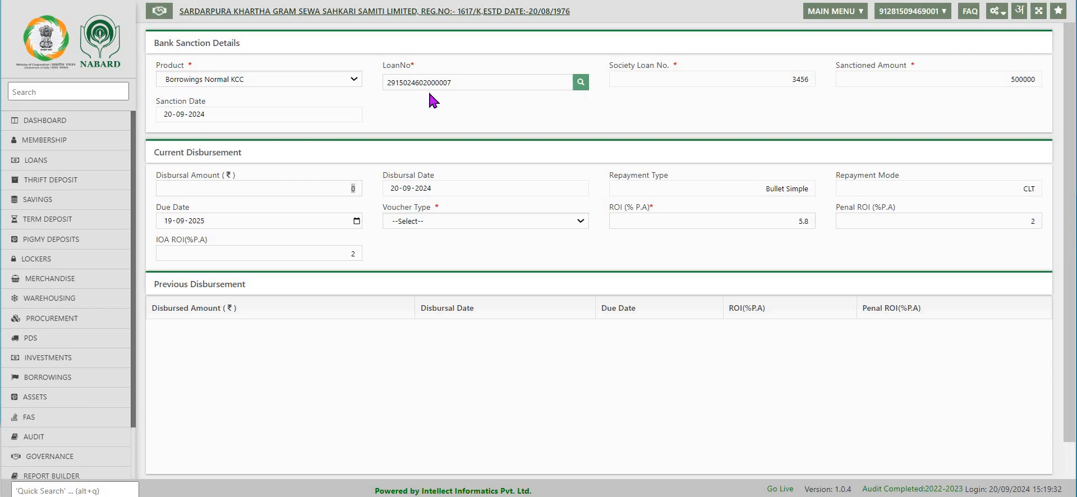
left_click(345, 79)
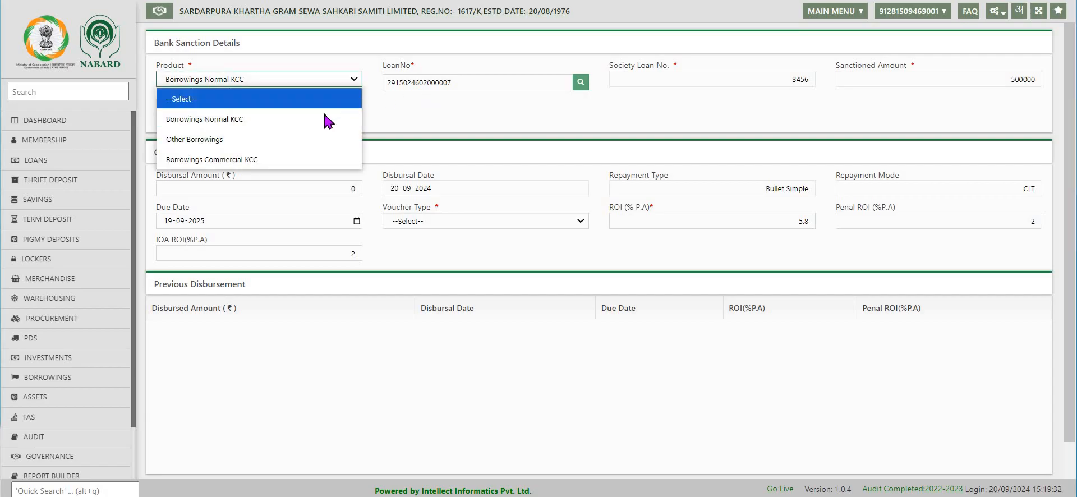
left_click(324, 120)
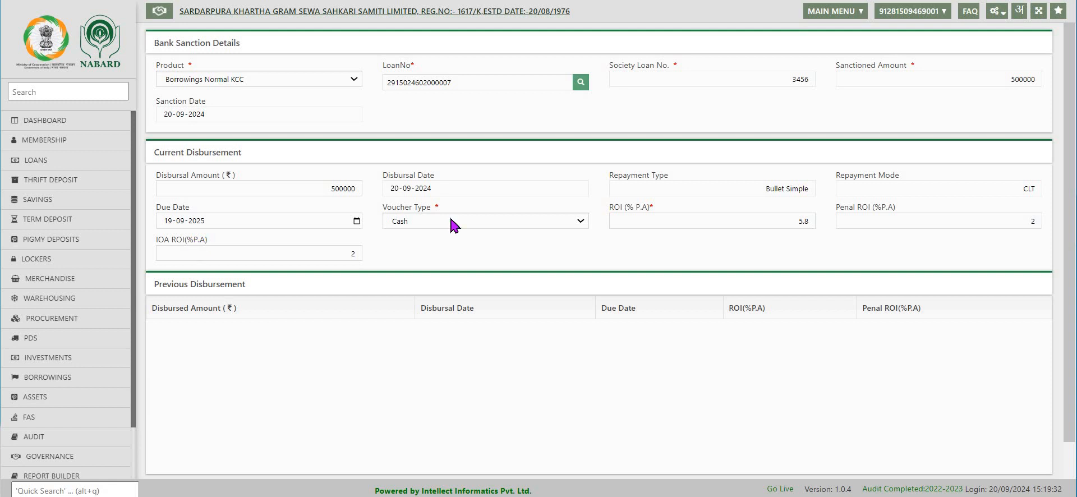
- Set the disbursal amount to 500000 with voucher type Cash and save the disbursement
left_click(473, 220)
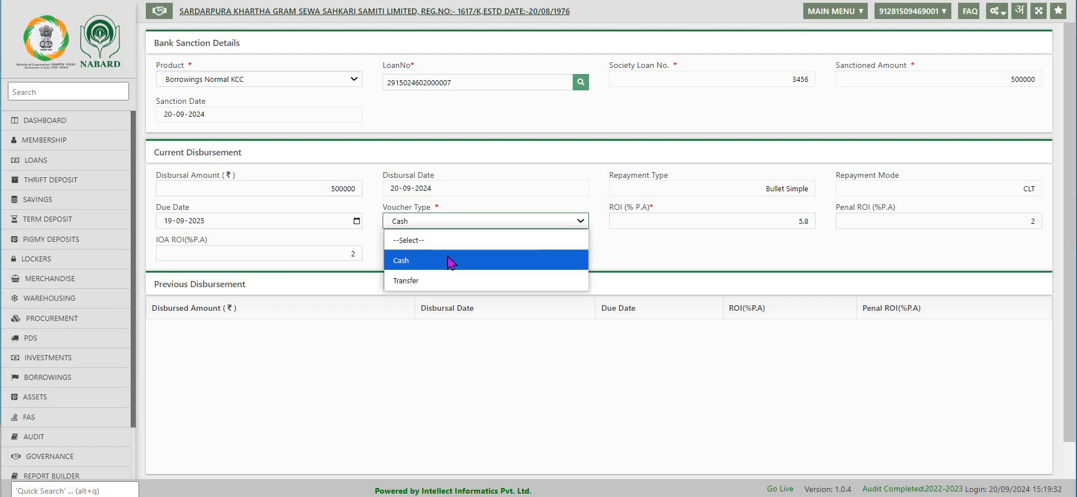
left_click(445, 261)
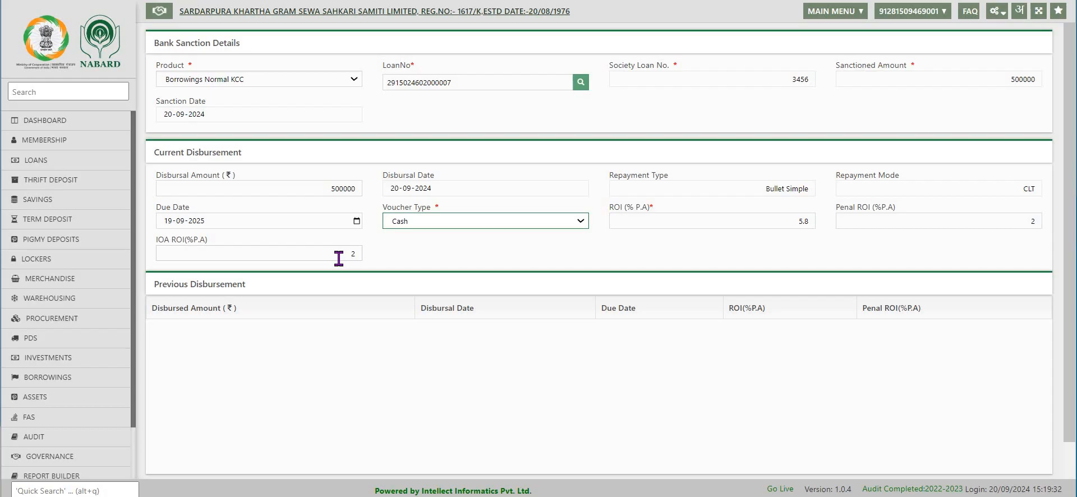
scroll(339, 258, "down", 2)
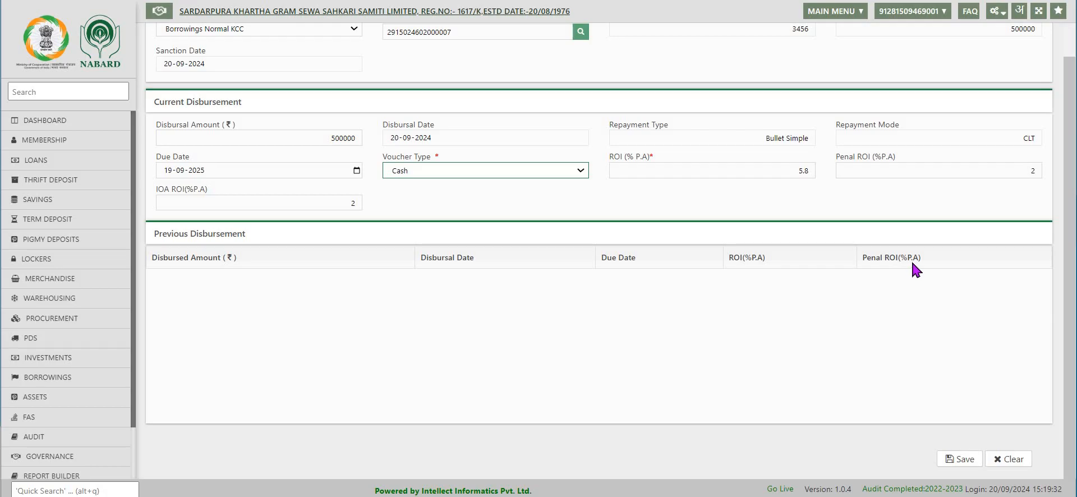
left_click(960, 461)
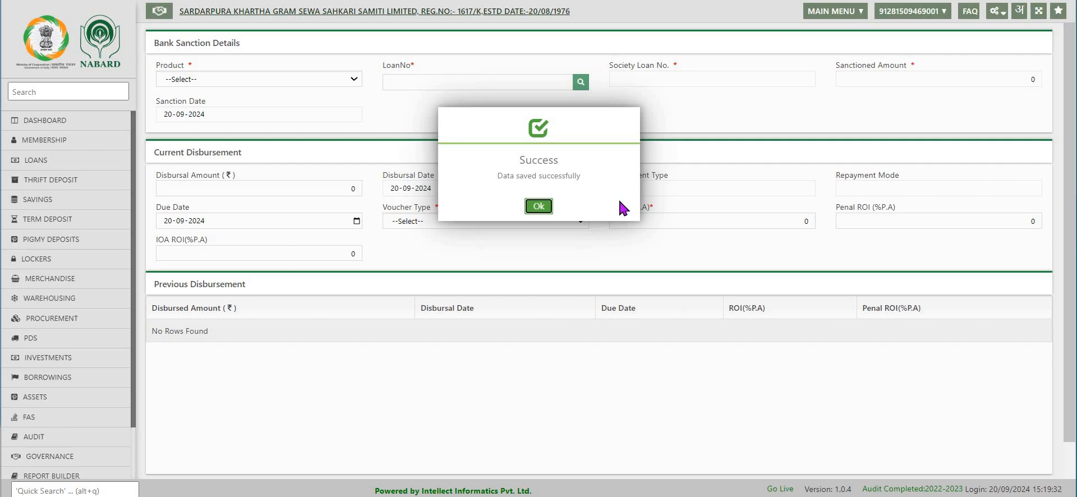
left_click(539, 207)
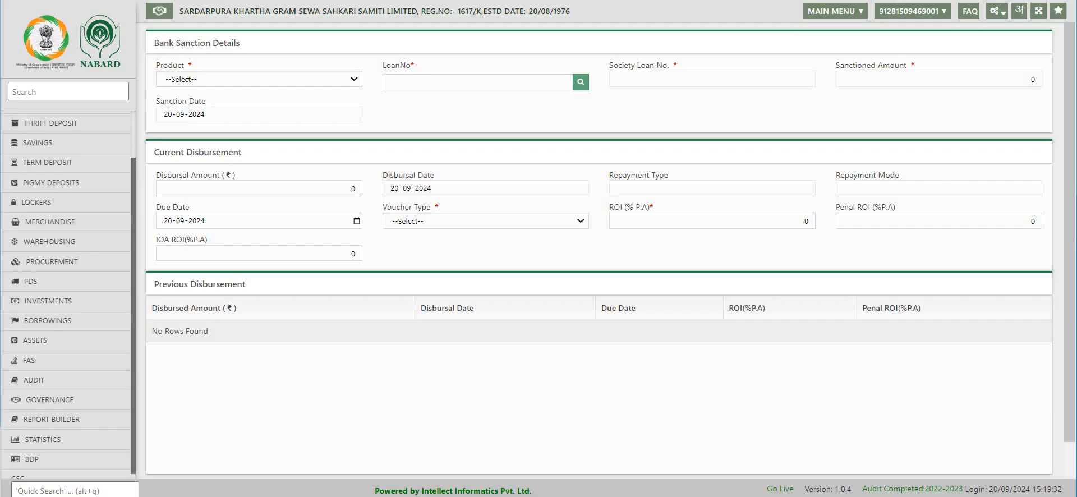
- Record and save a Cash repayment of 10000 towards the principal of an existing Borrowings Normal KCC loan
scroll(109, 469, "down", 2)
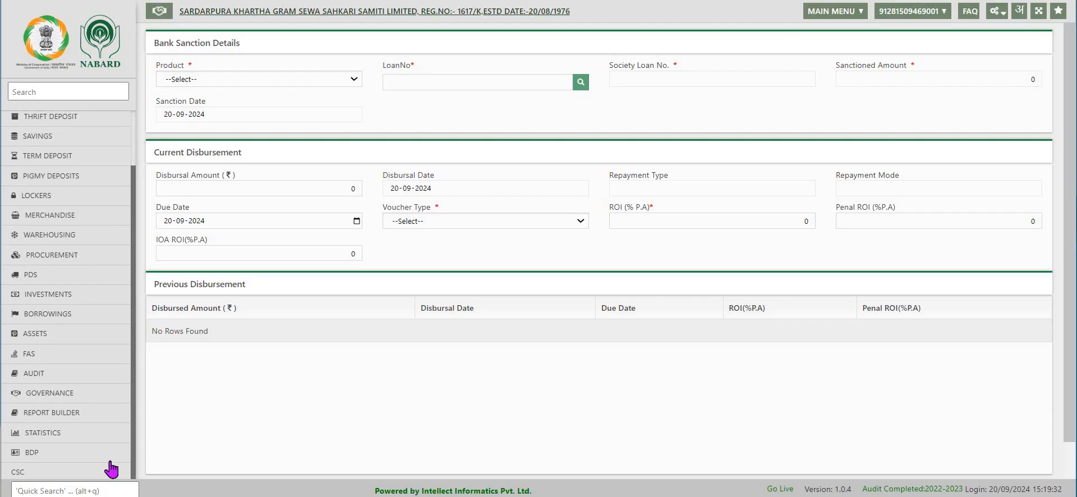
left_click(51, 314)
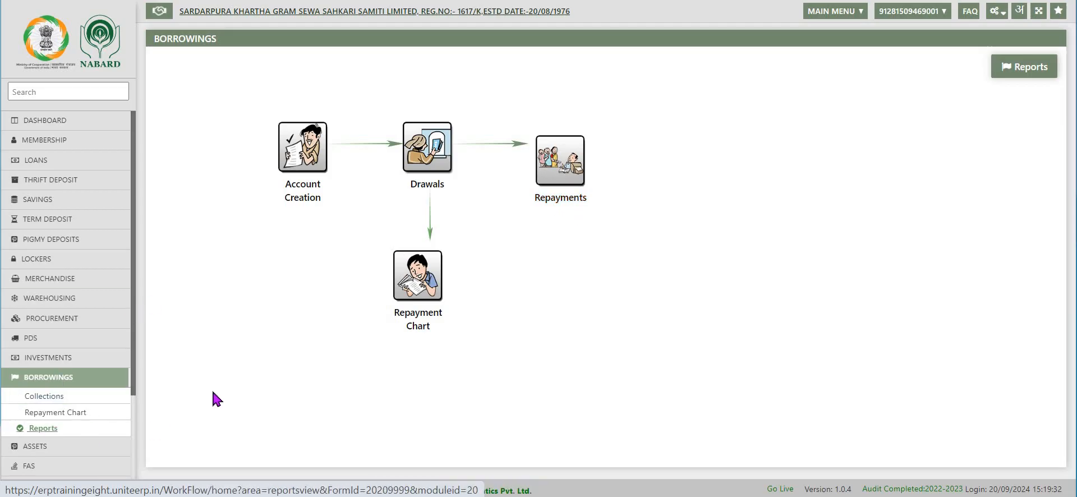
left_click(556, 180)
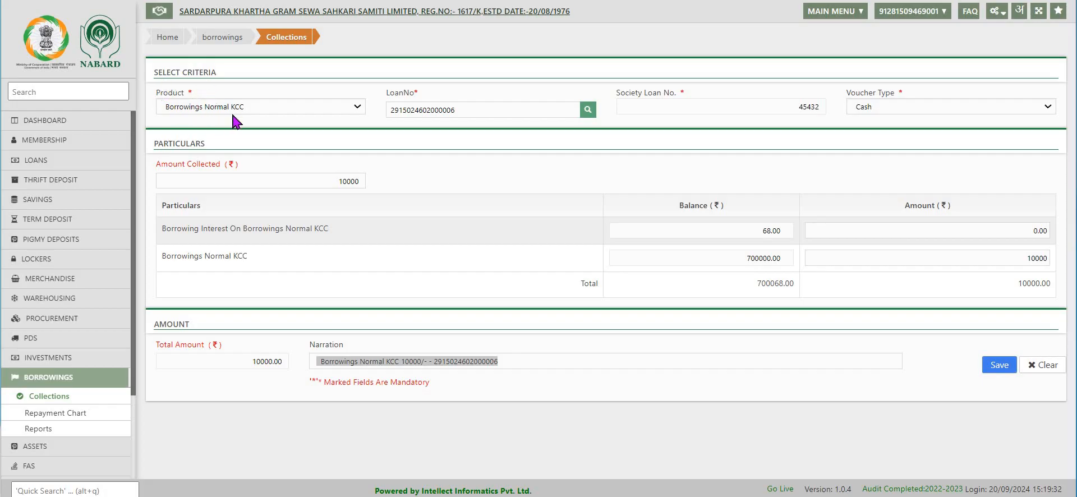
left_click(355, 108)
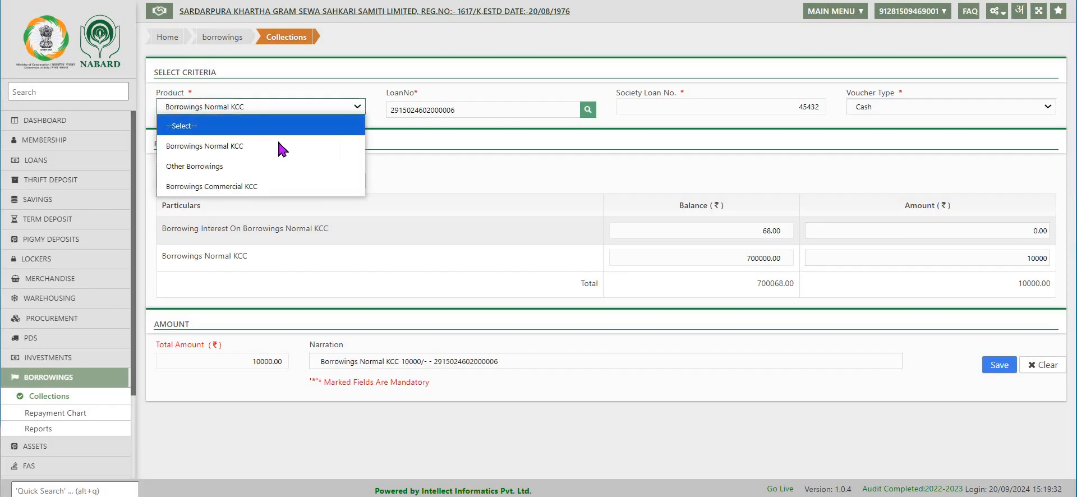
left_click(266, 143)
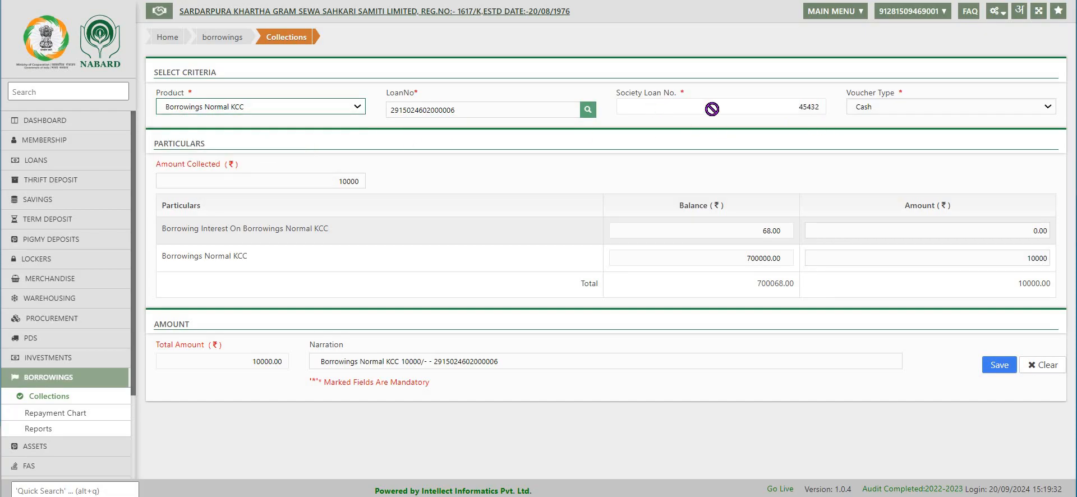
left_click(1043, 107)
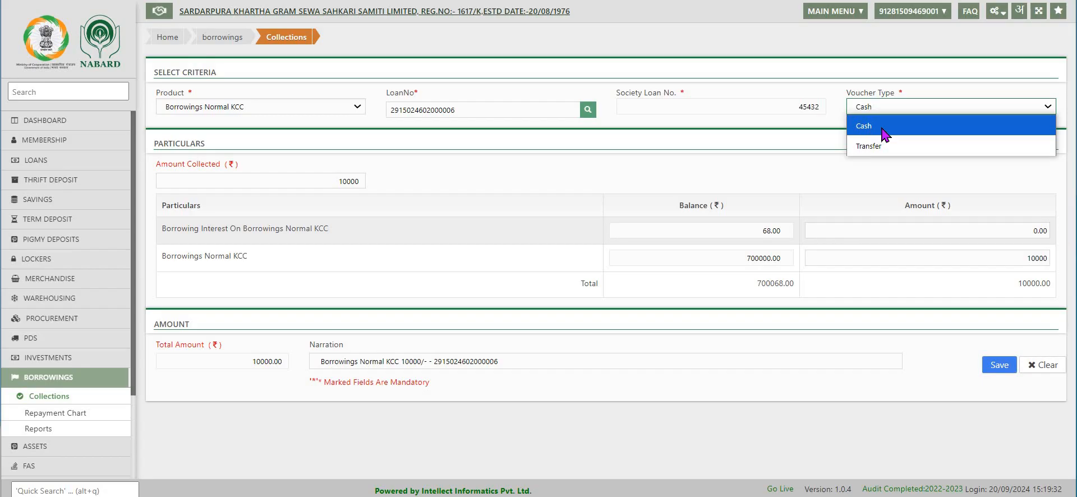
left_click(882, 127)
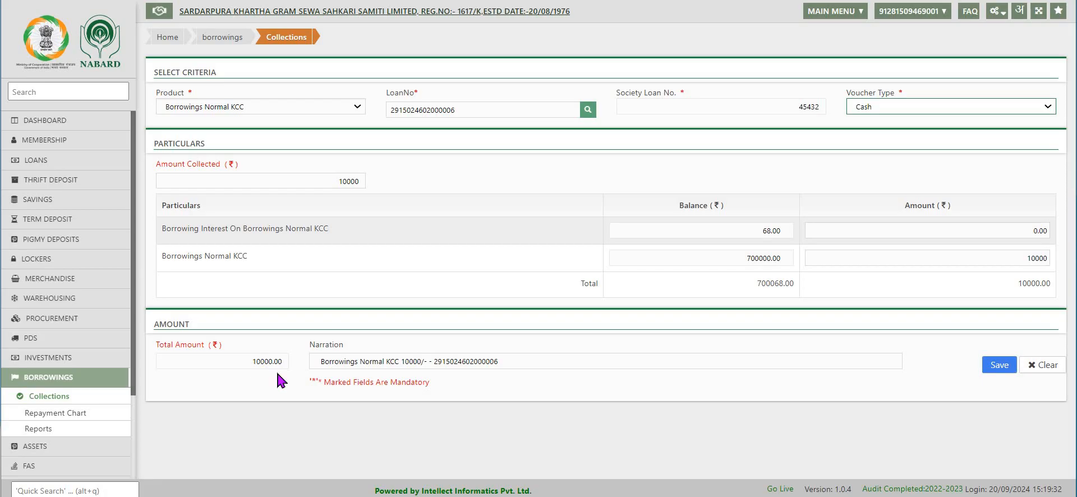
left_click(1000, 366)
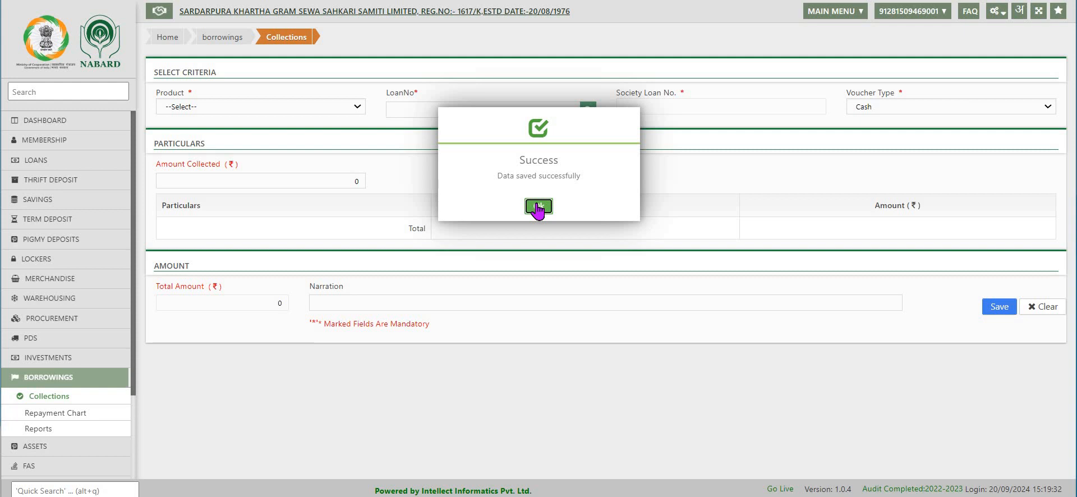
- Dismiss the save confirmation and display the Borrowings repayment chart for an Other Borrowings loan
left_click(537, 208)
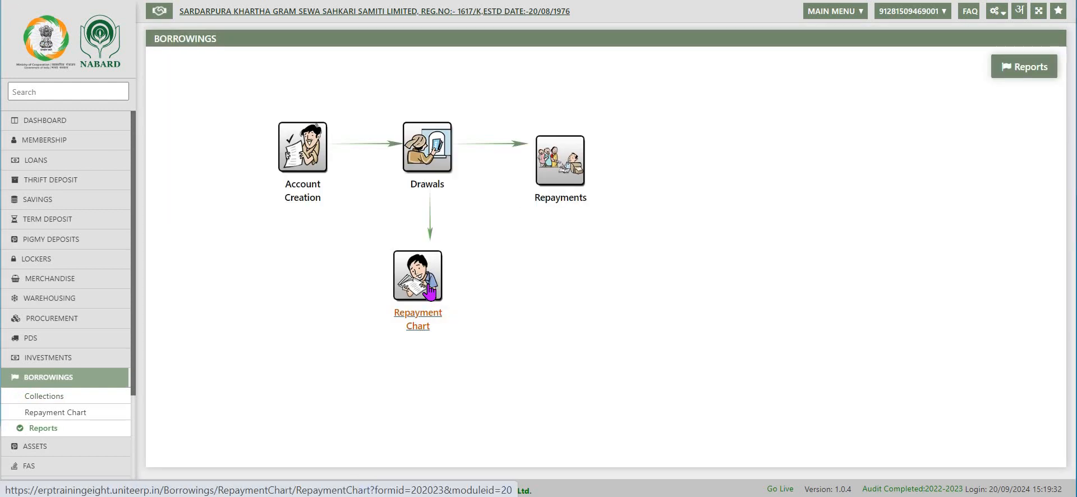
left_click(429, 286)
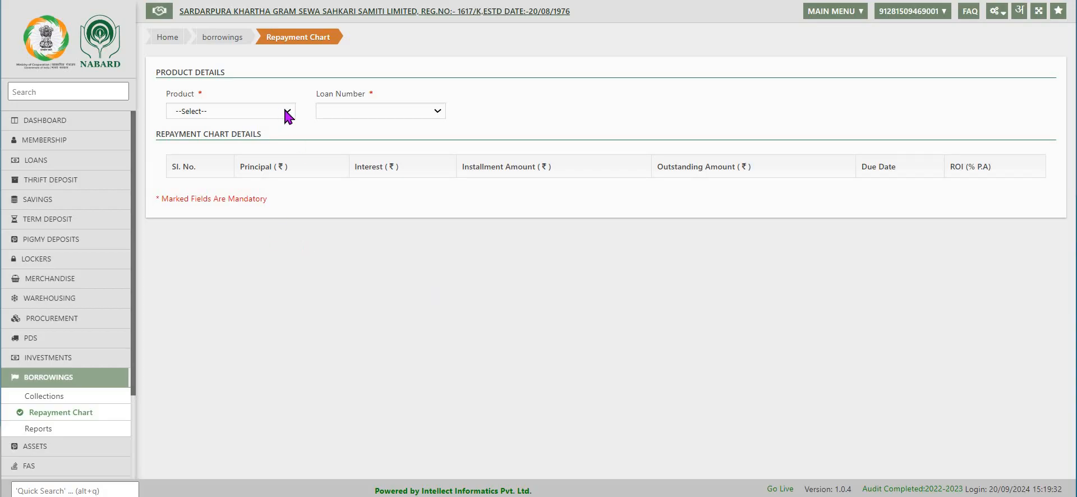
left_click(285, 110)
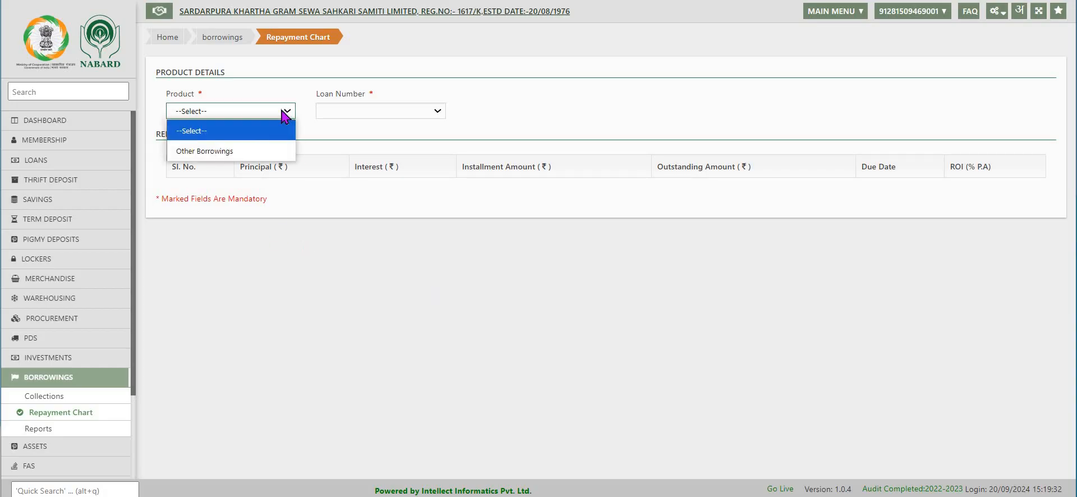
left_click(218, 152)
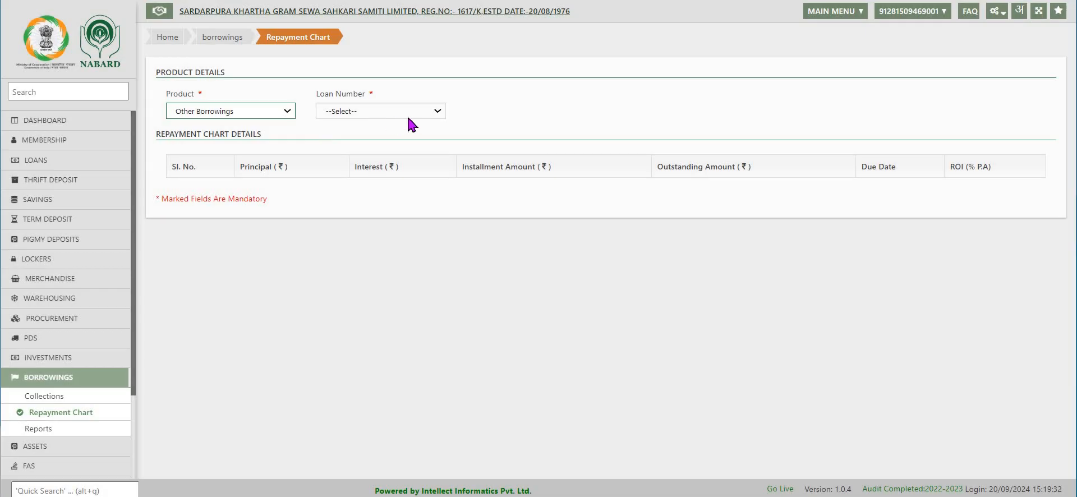
left_click(437, 110)
left_click(375, 192)
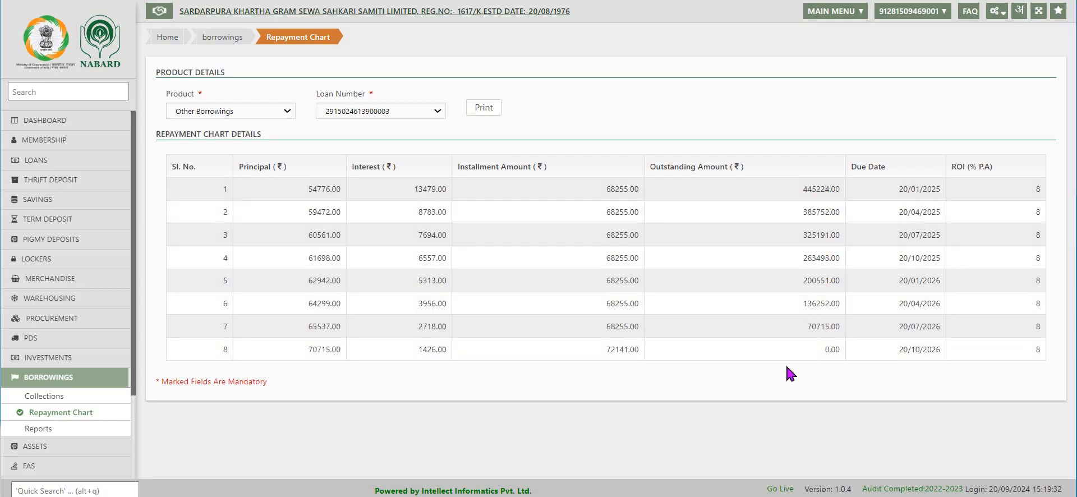
- Leave the repayment chart and open the list of Borrowings reports
left_click(298, 49)
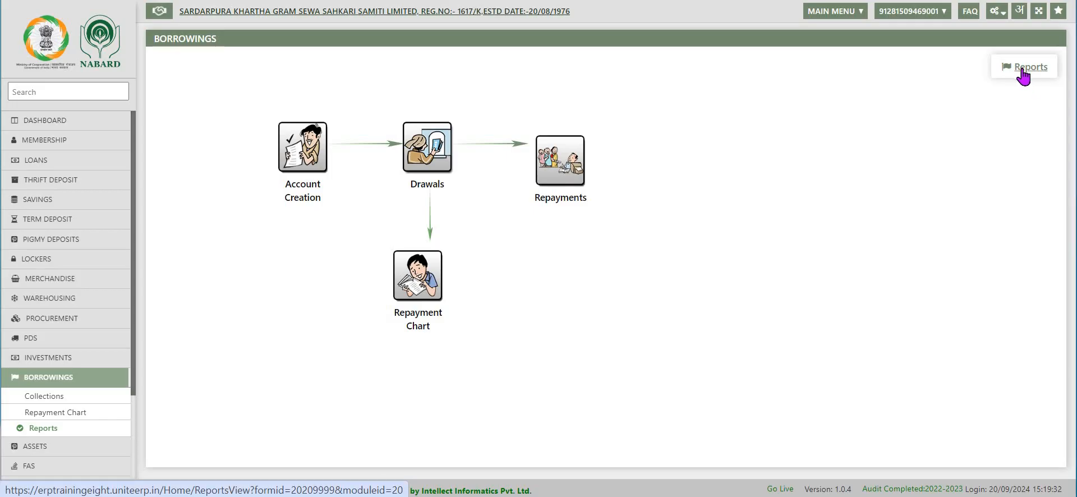
left_click(1022, 71)
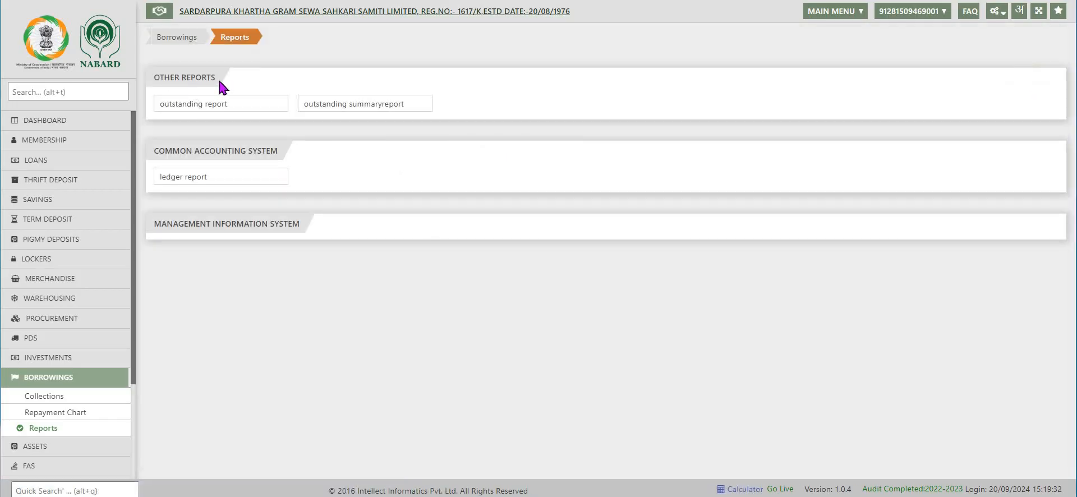